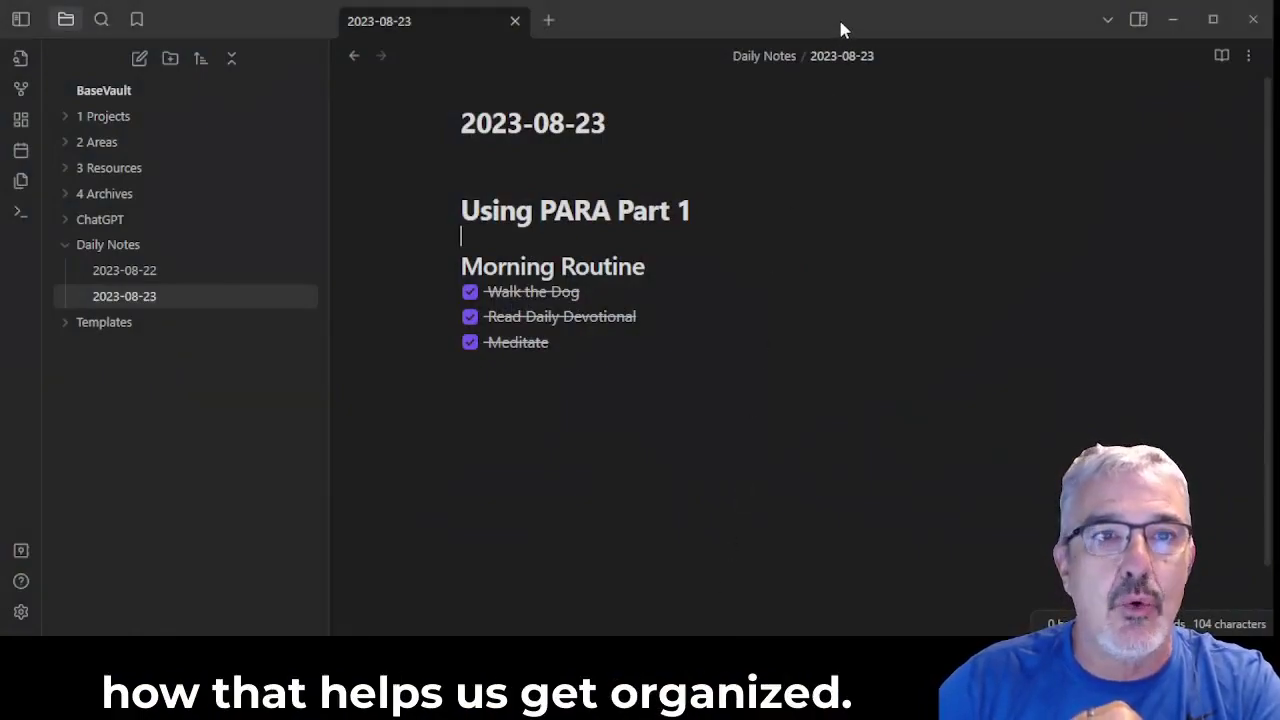
Create a folder named 'Project - Obsidian Video' inside 1 Projects.
right_click(160, 130)
left_click(194, 166)
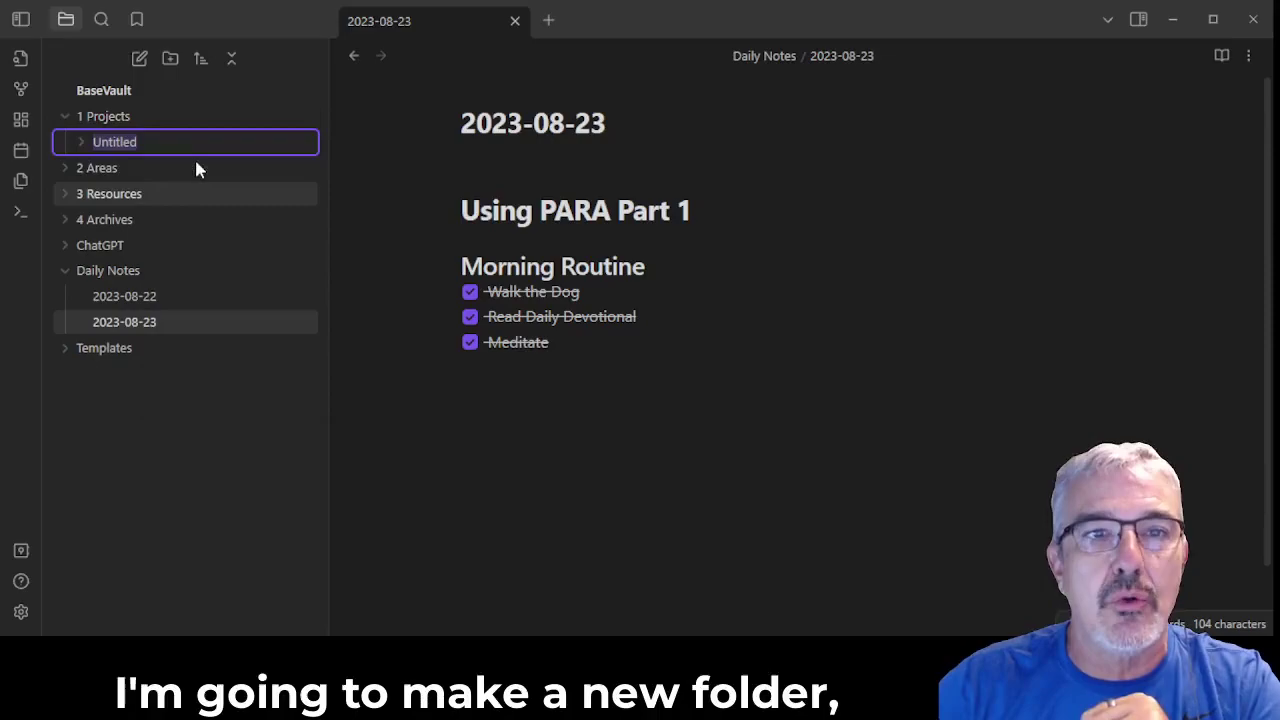
type("Project - ")
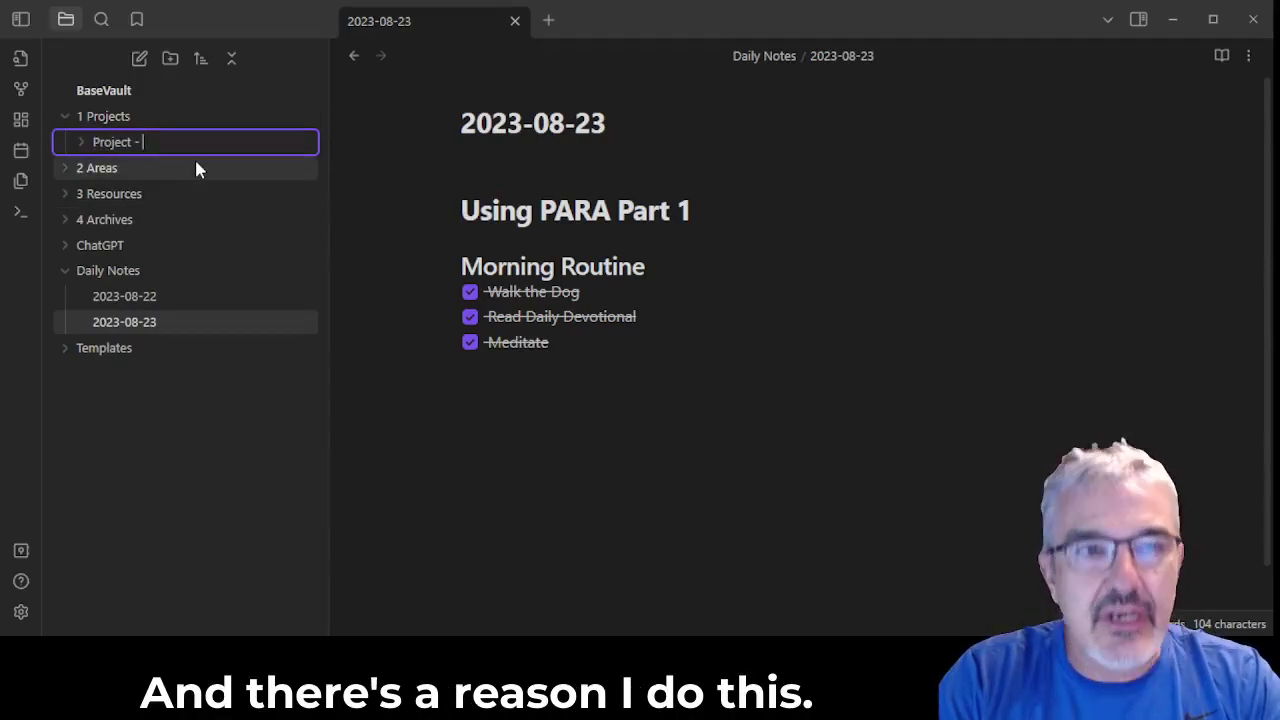
type("OBsi")
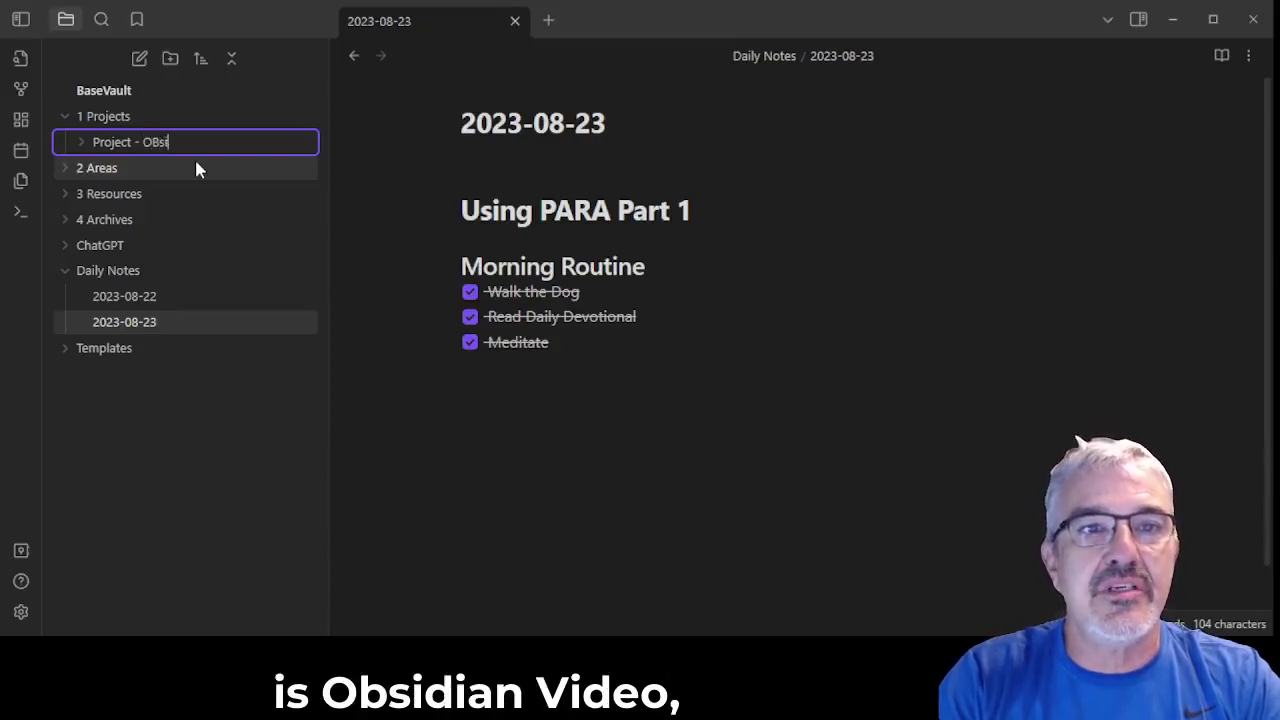
type("dian Video")
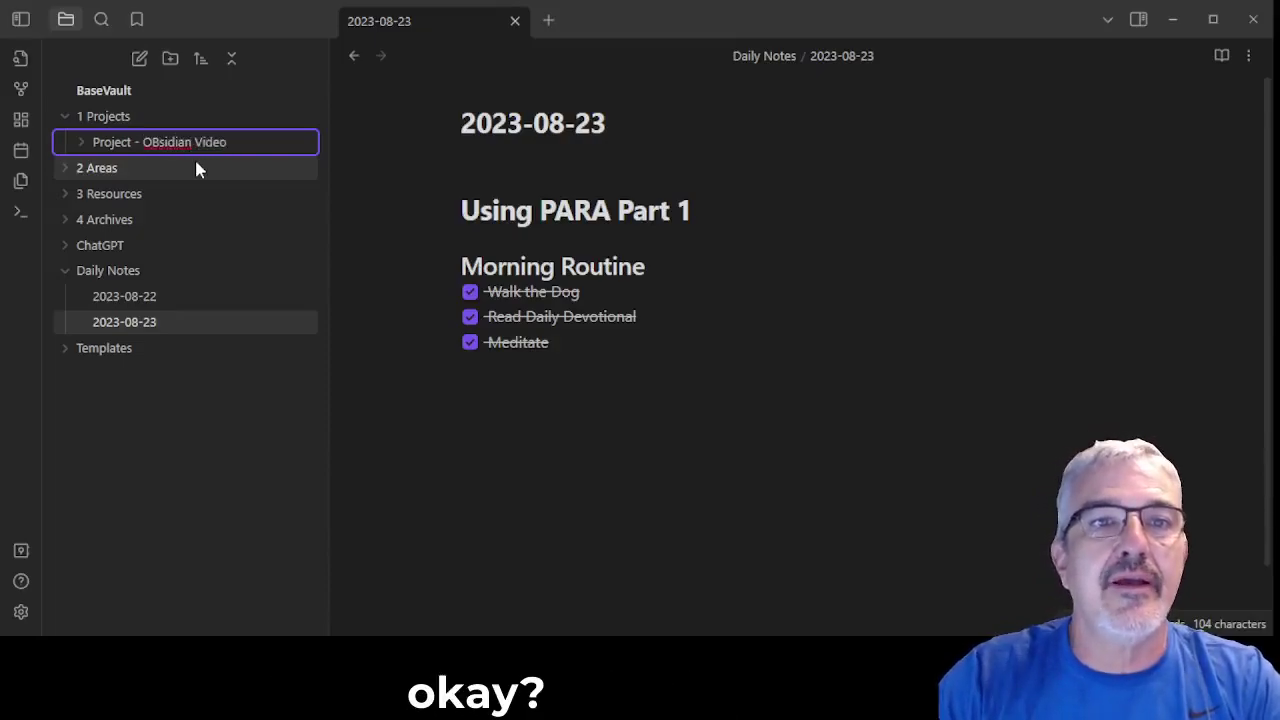
key("Left")
key("Left")
key("Left")
key("Left")
key("Left")
key("Left")
key("BackSpace")
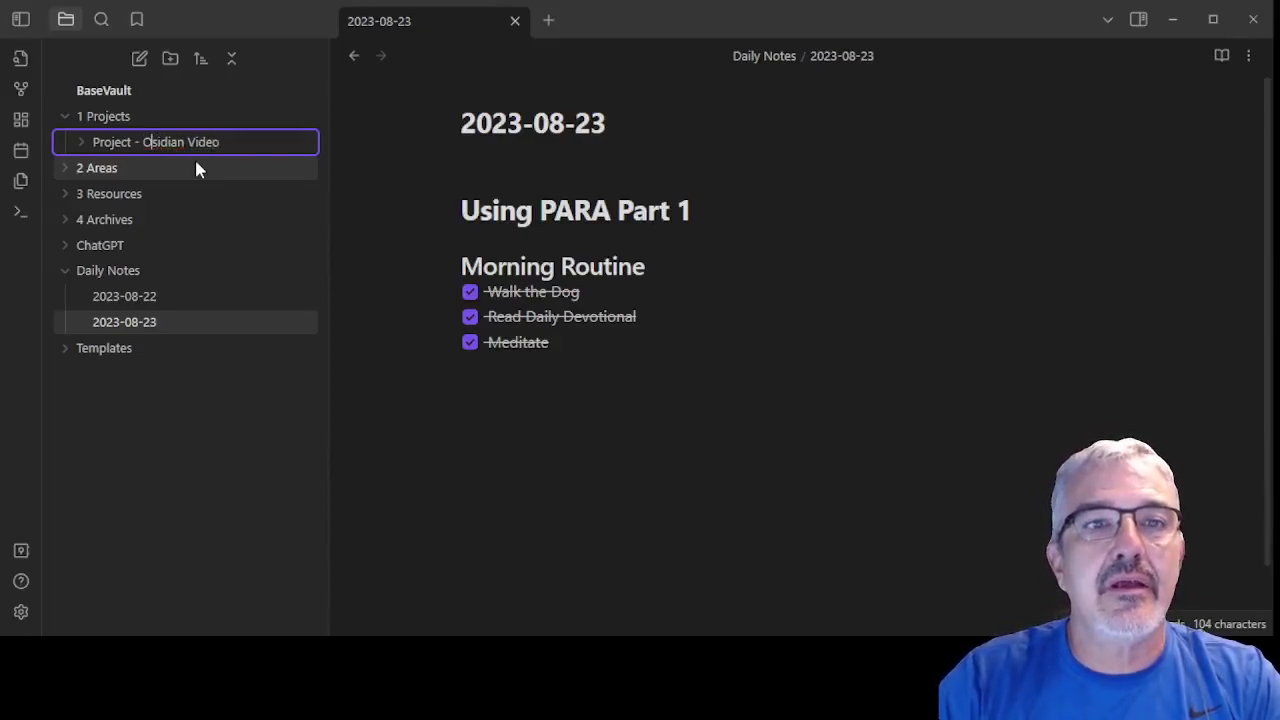
type("b")
key("Return")
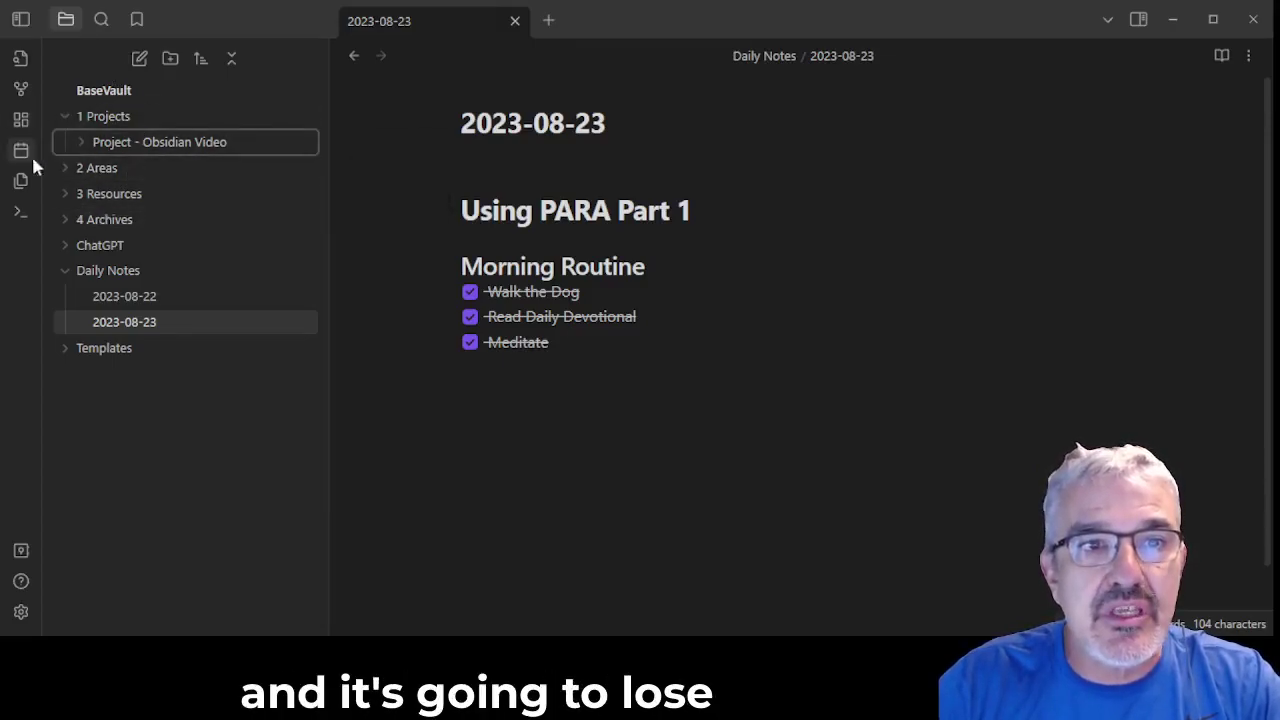
Add a new note titled '_Project - Obsidian Video' in the Project - Obsidian Video folder.
right_click(147, 148)
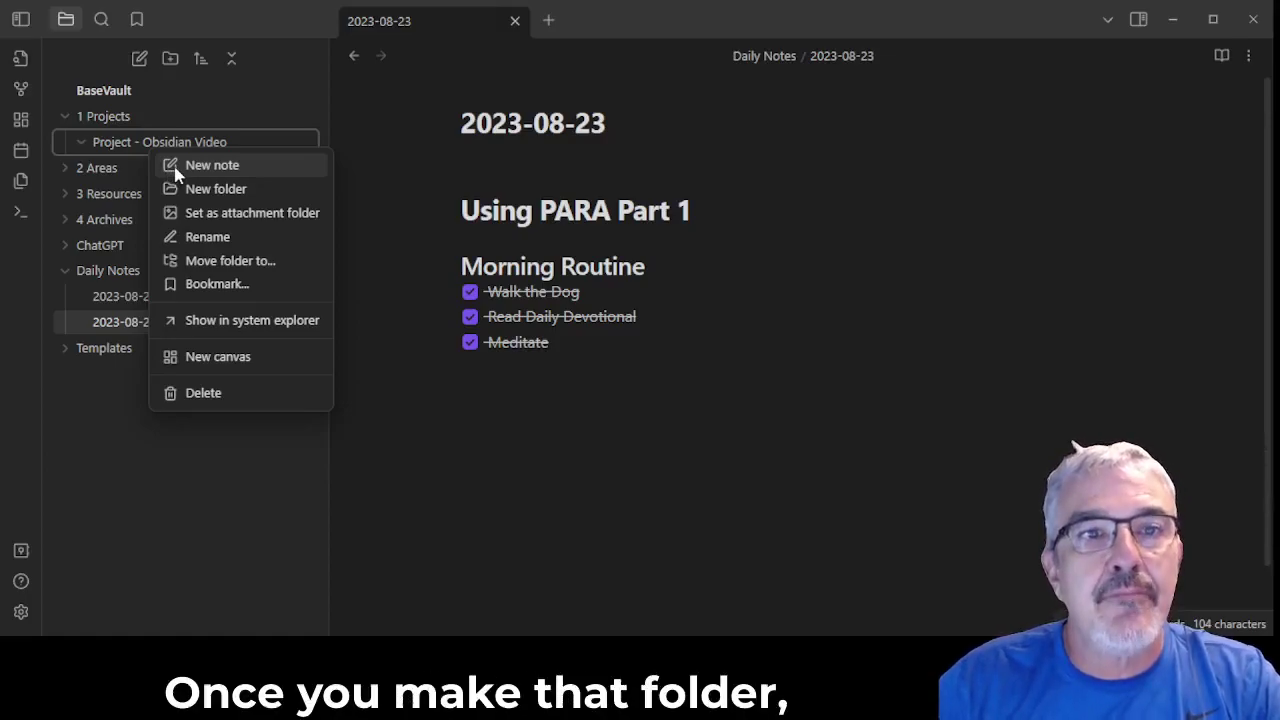
left_click(176, 168)
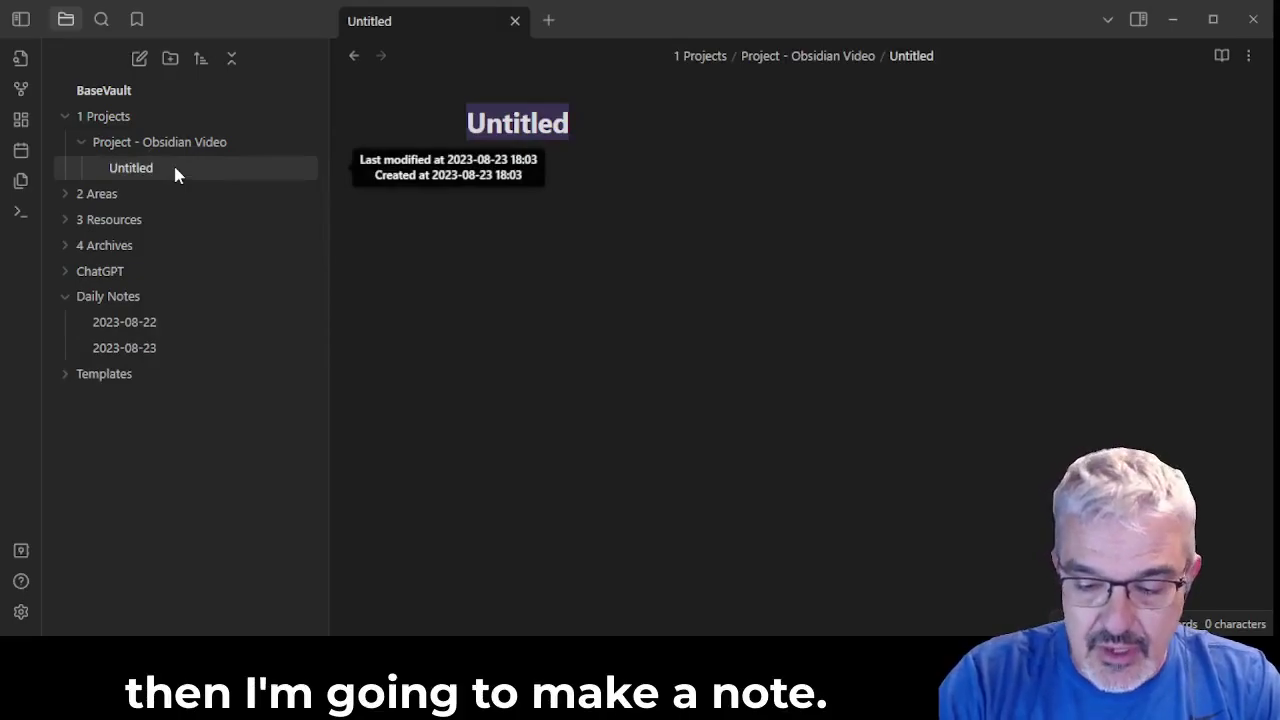
type("_")
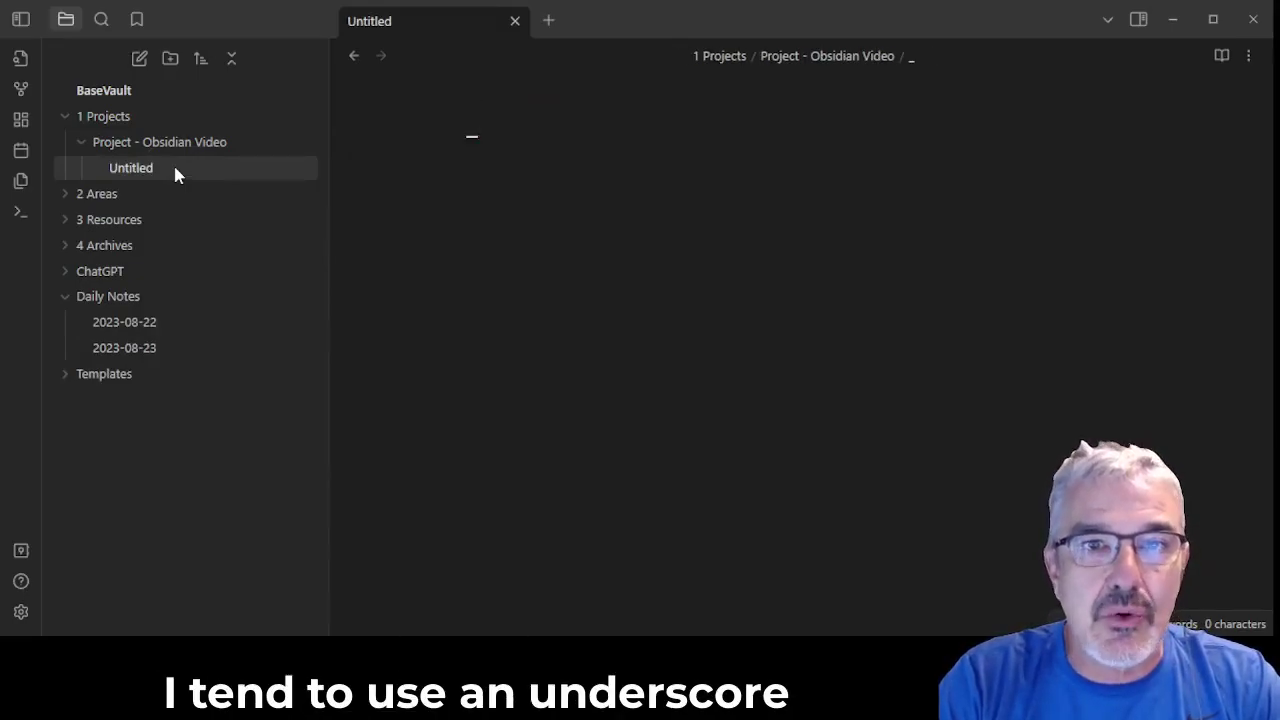
type("Project")
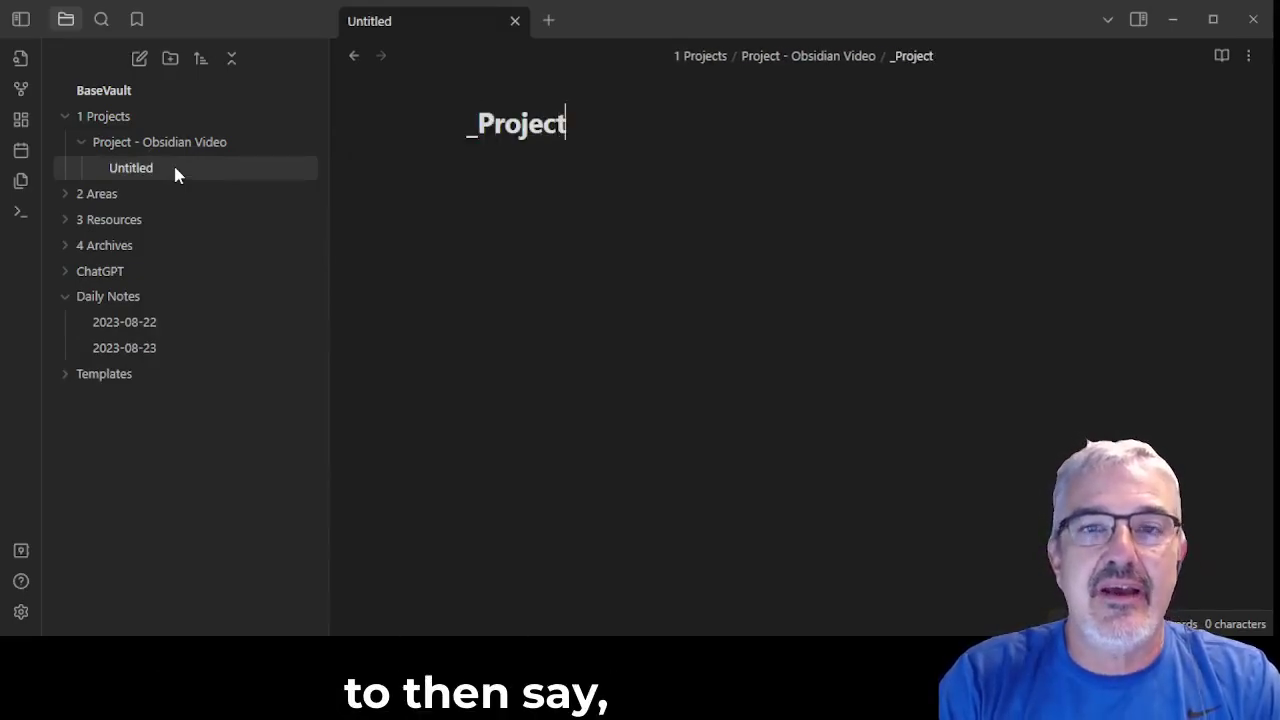
type(" - M")
key("BackSpace")
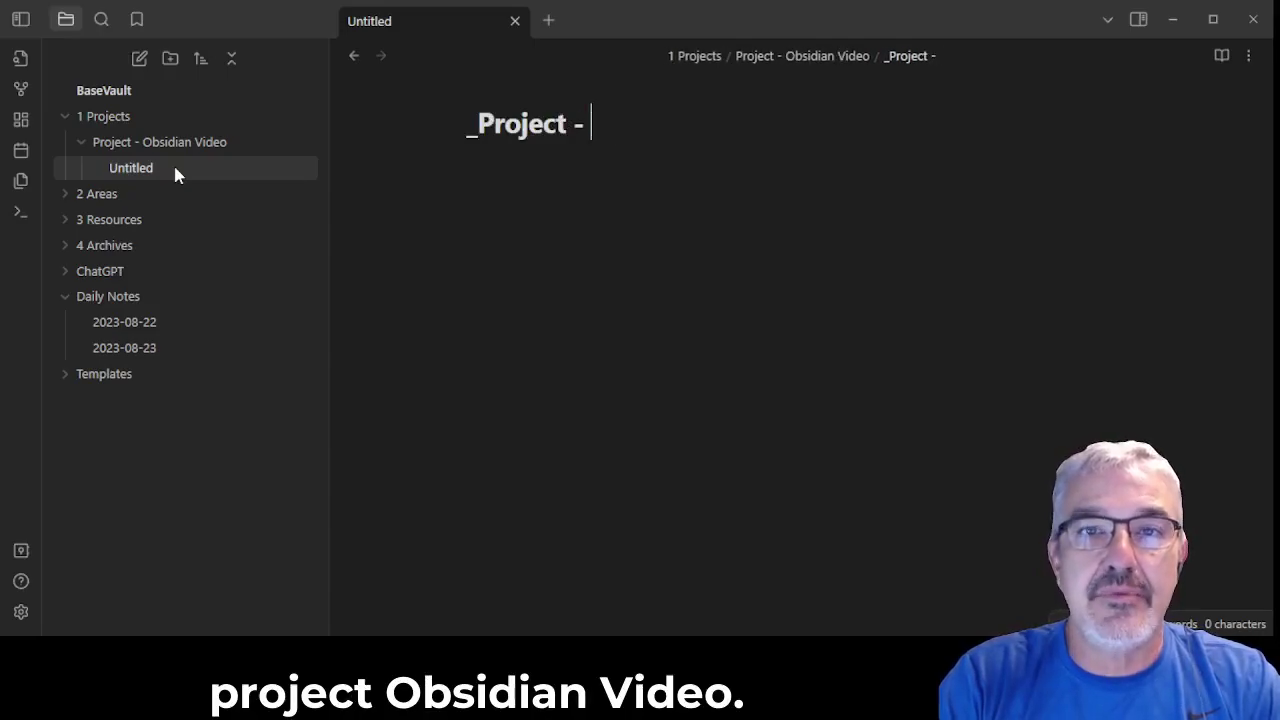
type("B")
key("BackSpace")
type("Obsid")
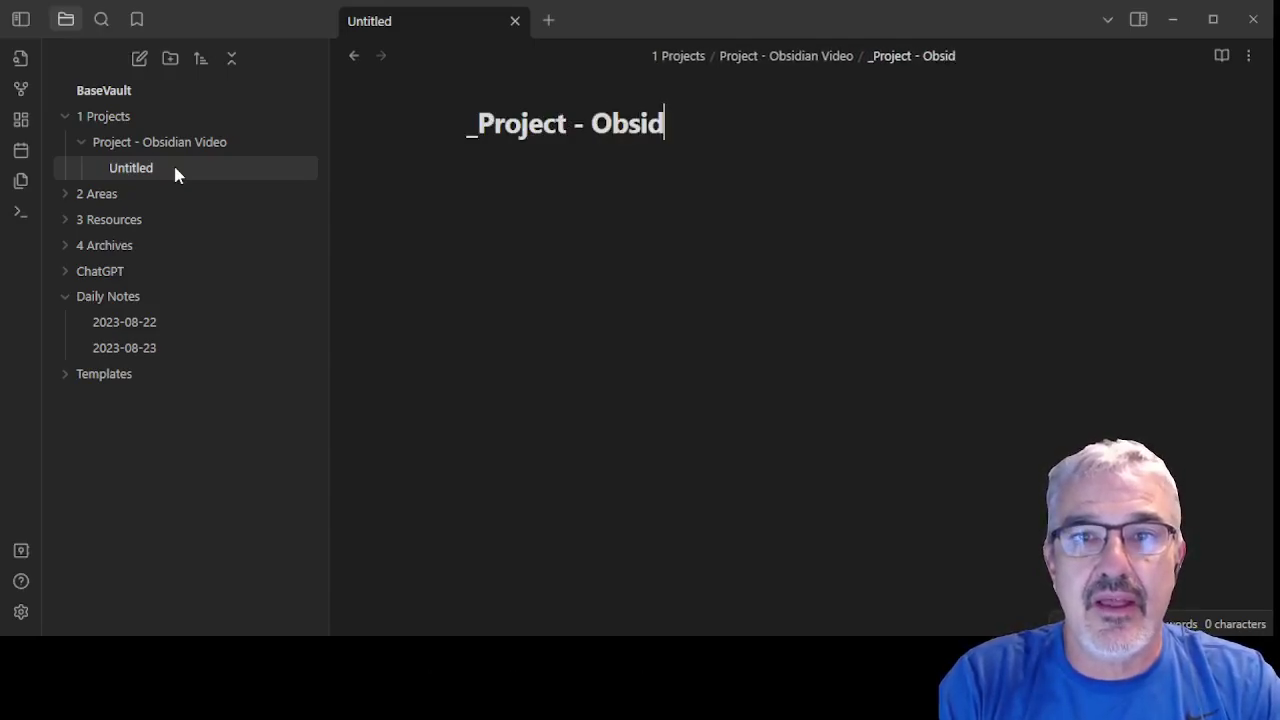
type("ian ")
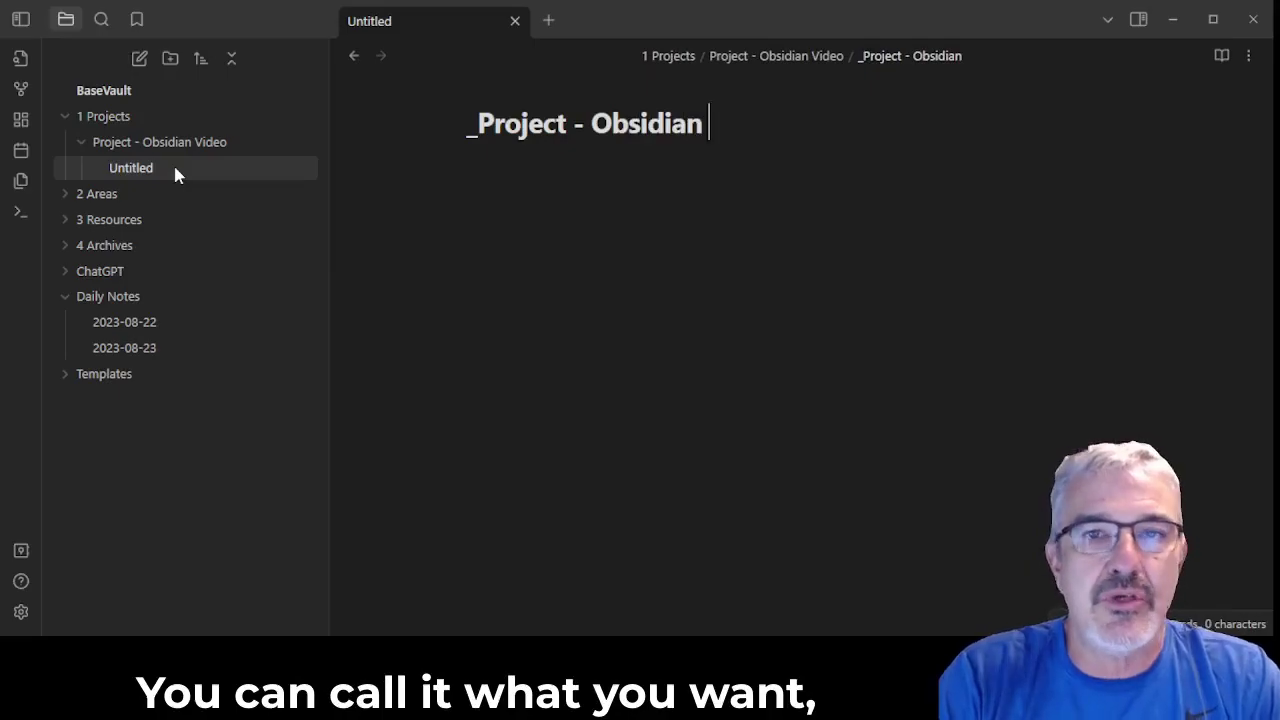
type("Vid")
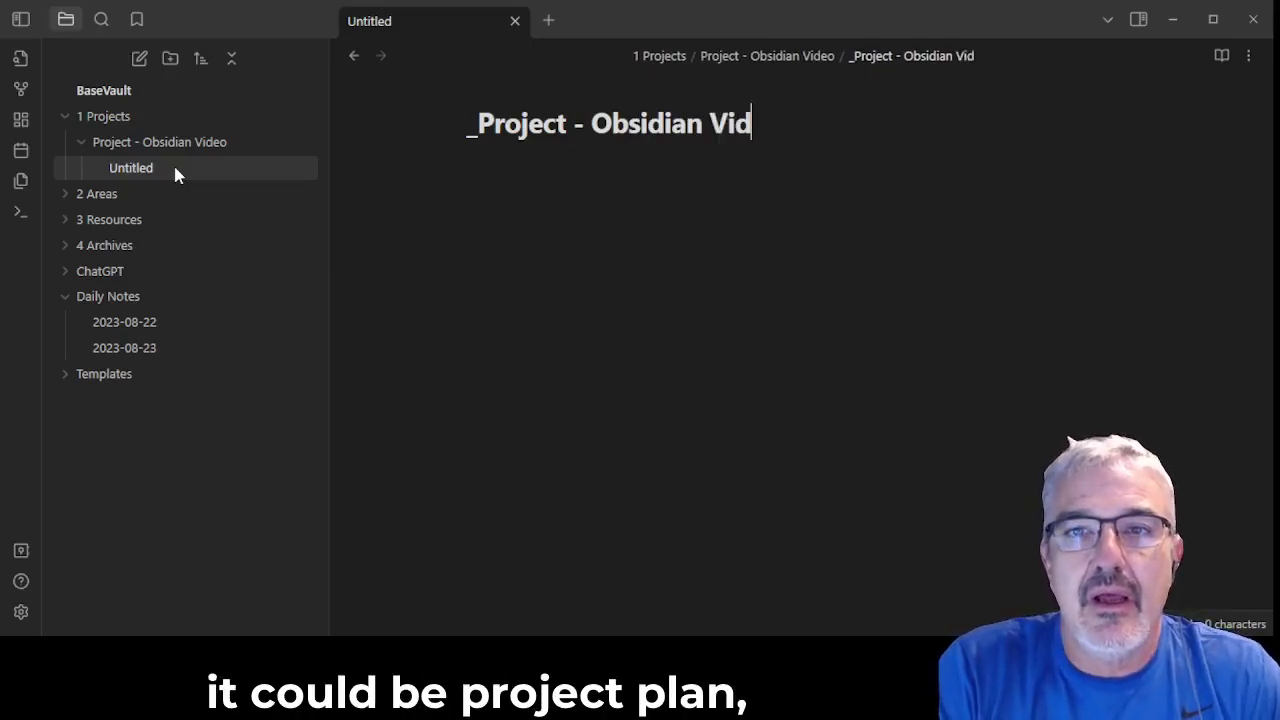
type("eo")
key("Return")
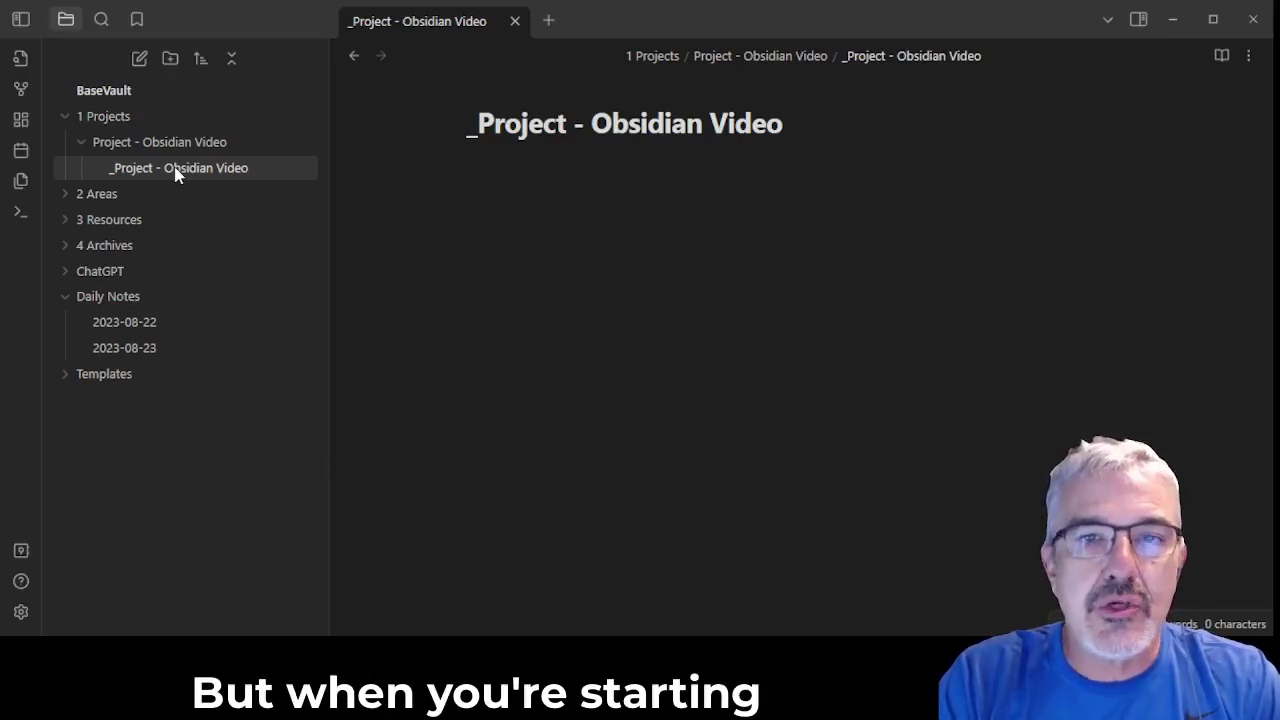
Write a '# Goals' heading with bullets 'Get it done on time' and 'Useful'.
key("Return")
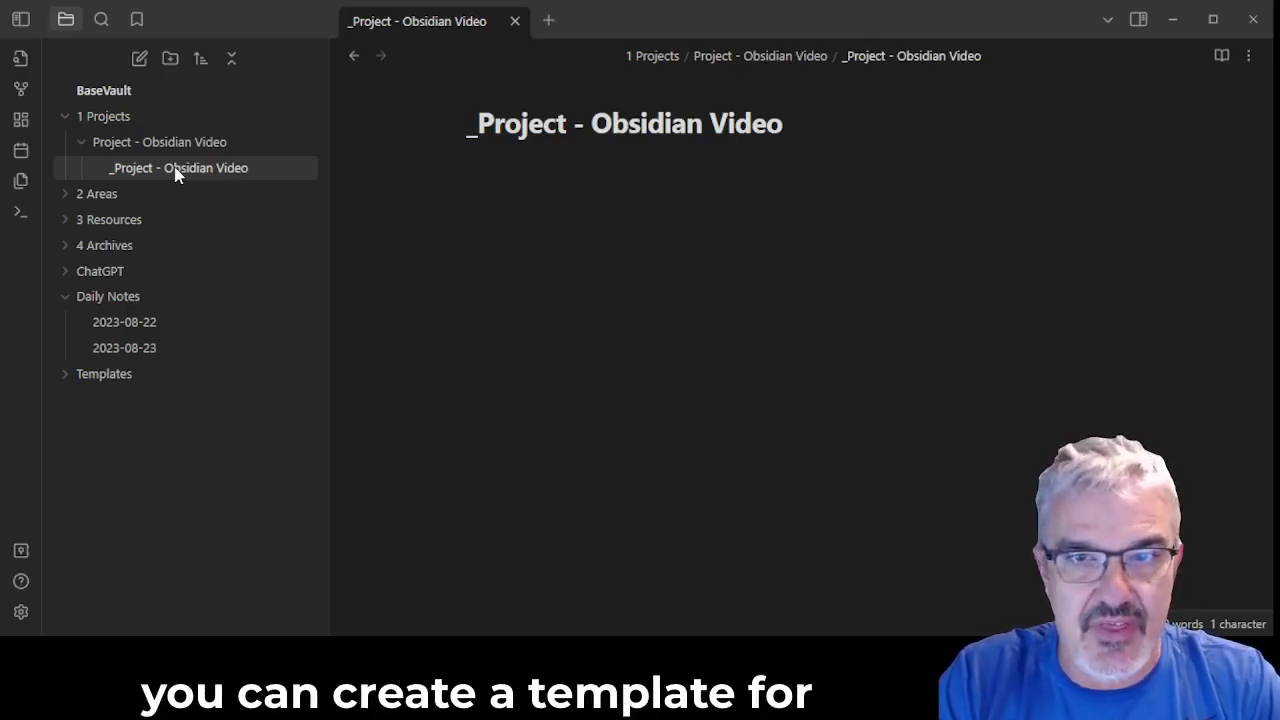
type("#")
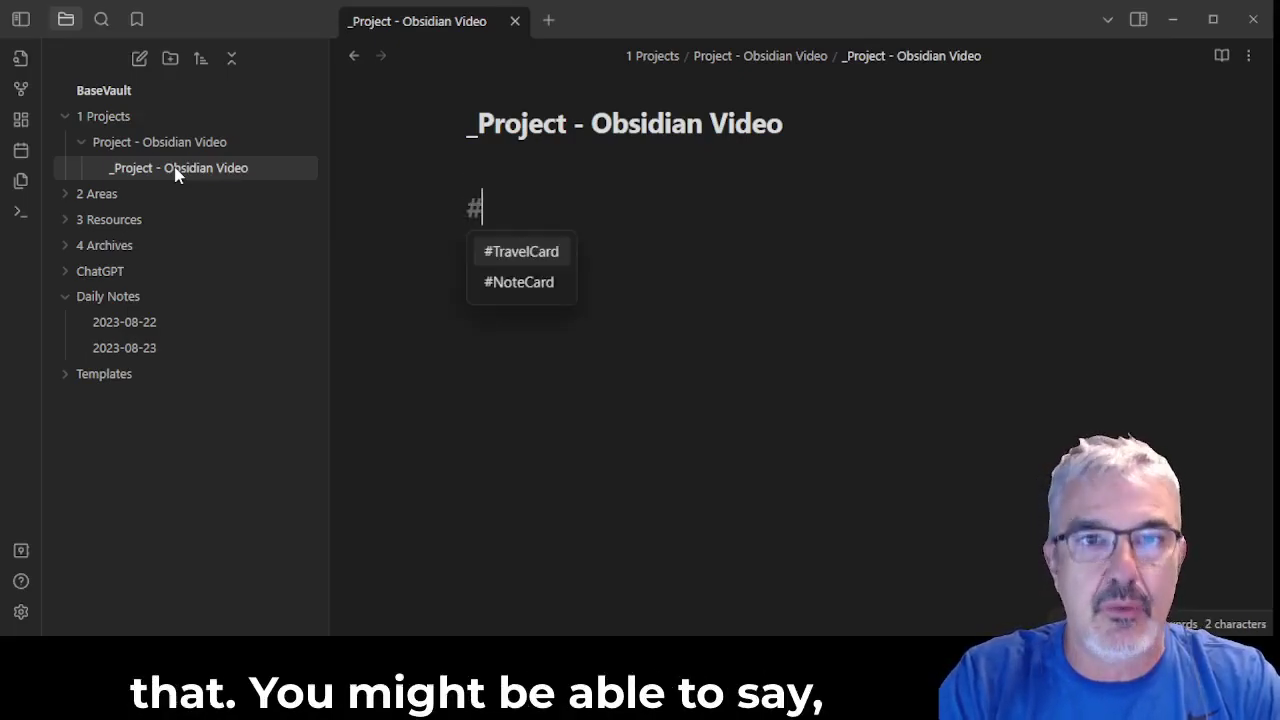
type(" Goals")
key("Return")
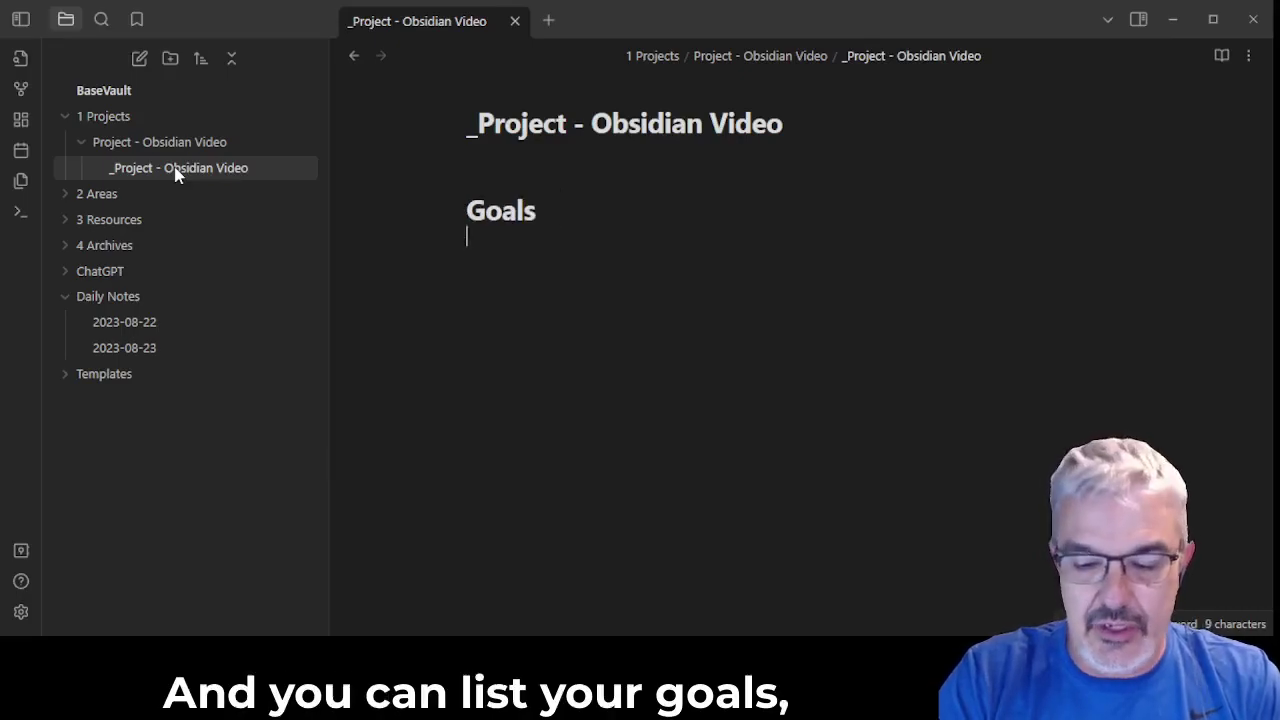
type("- Ge")
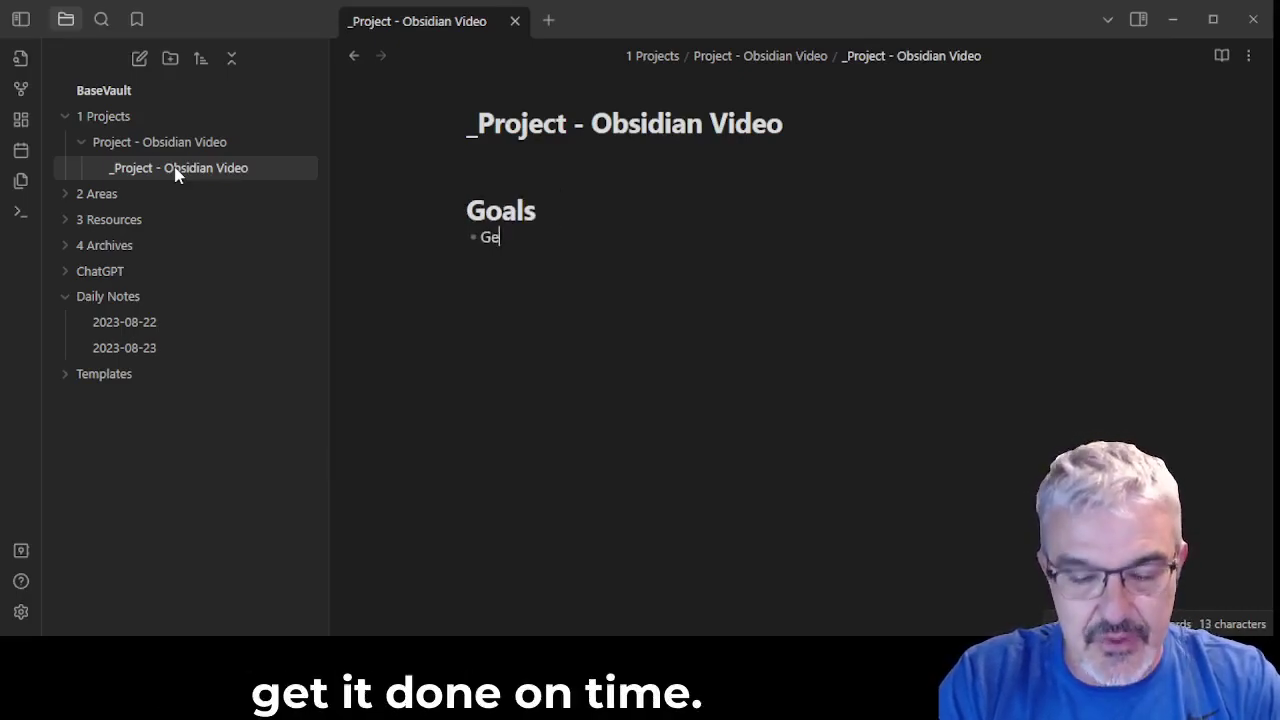
type("t it done on time")
key("Return")
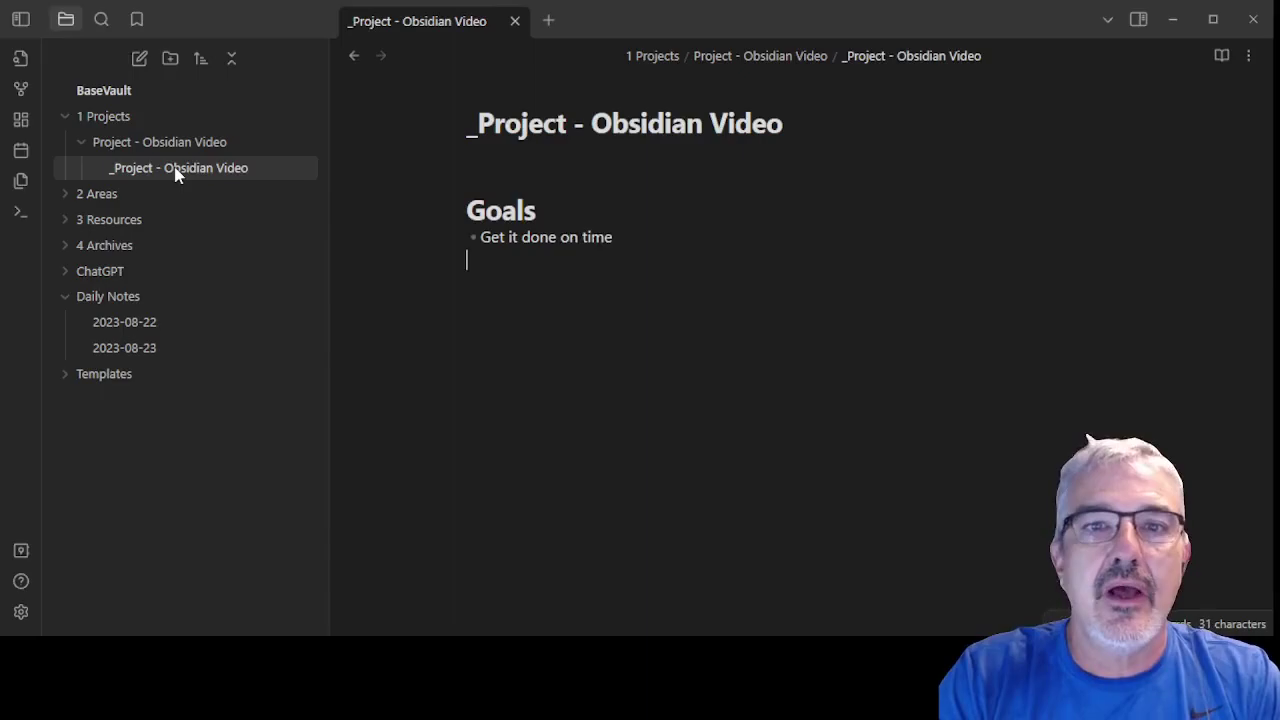
key("Return")
key("BackSpace")
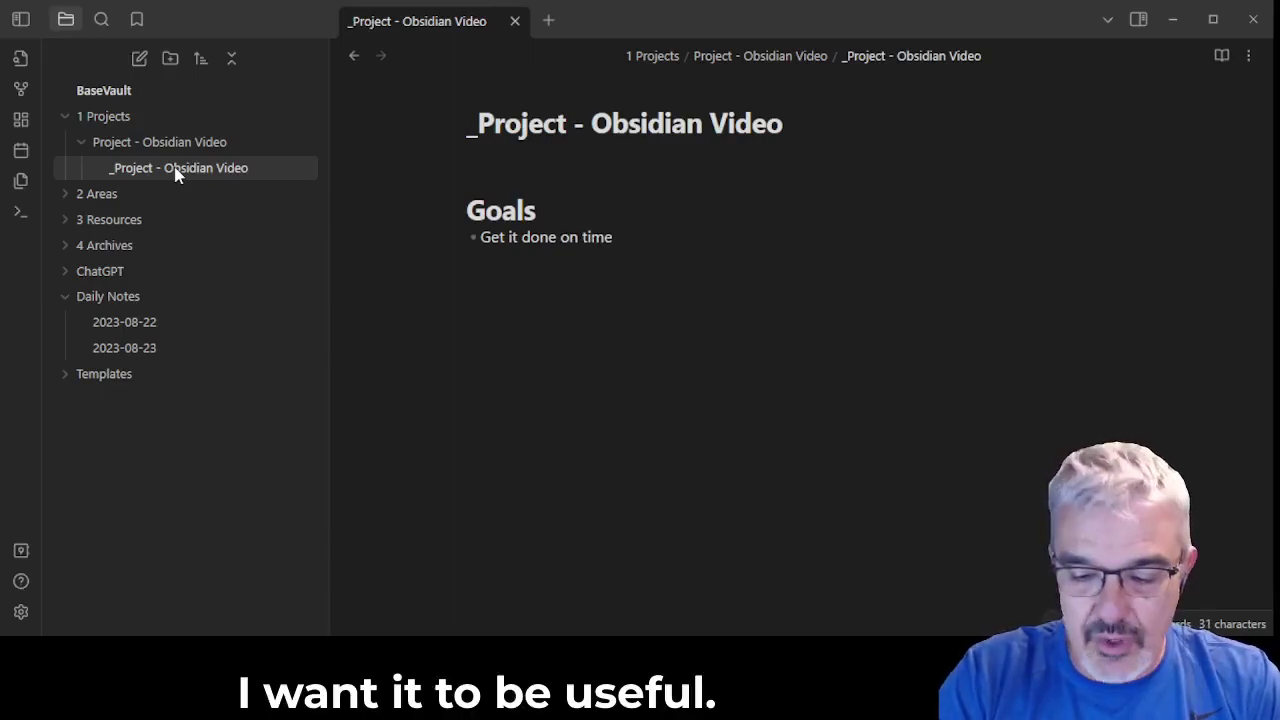
type("- Useful")
key("Return")
key("Return")
key("Return")
key("Return")
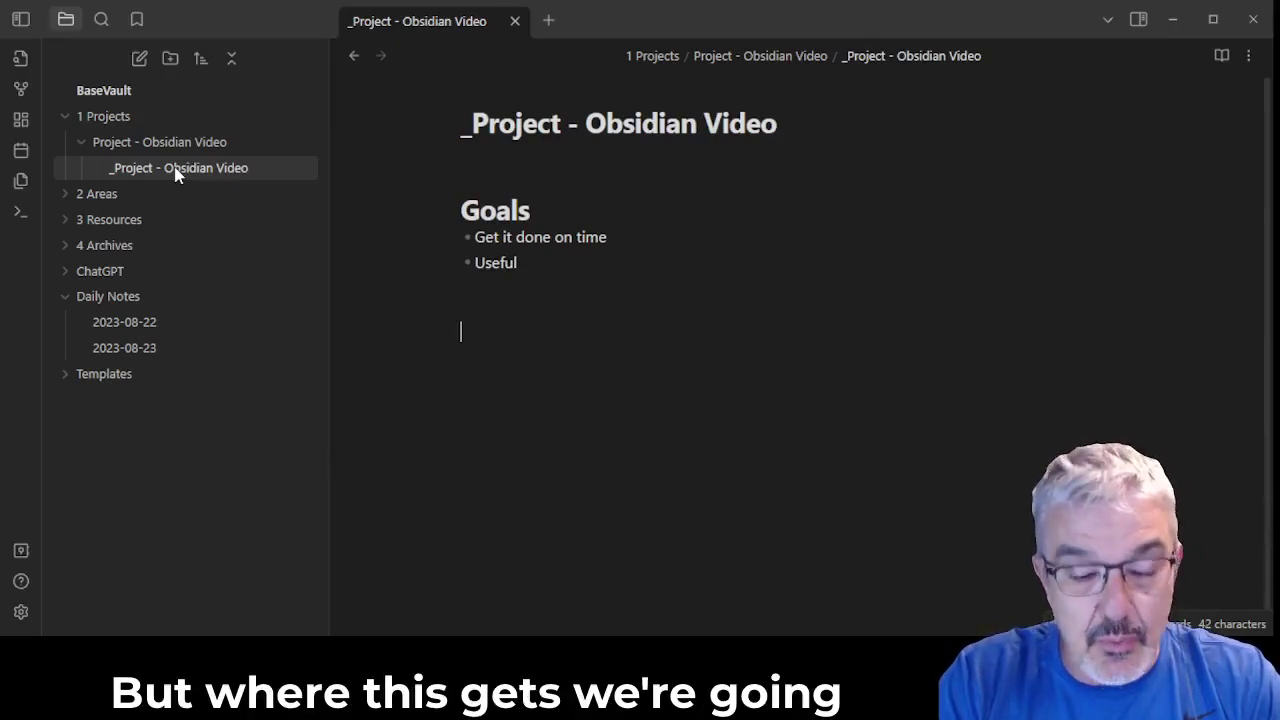
Add a '# Branches' heading with an empty bullet beneath it.
type("# ")
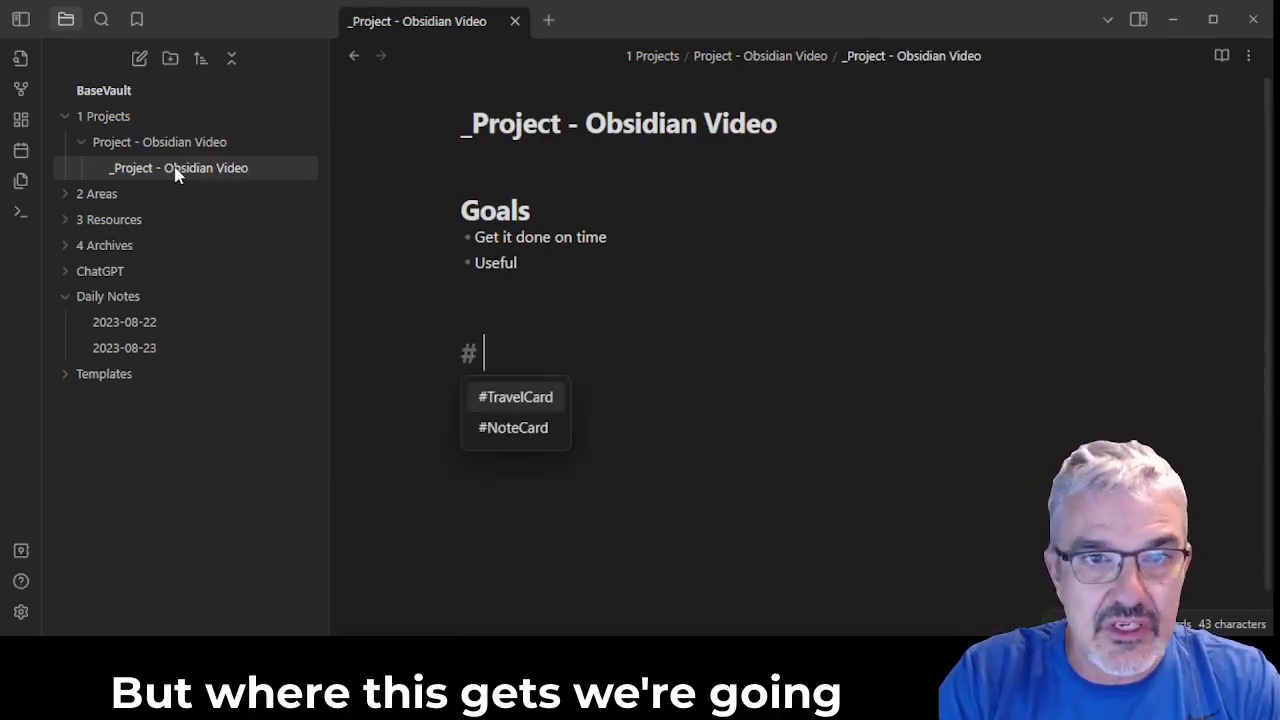
type("Br")
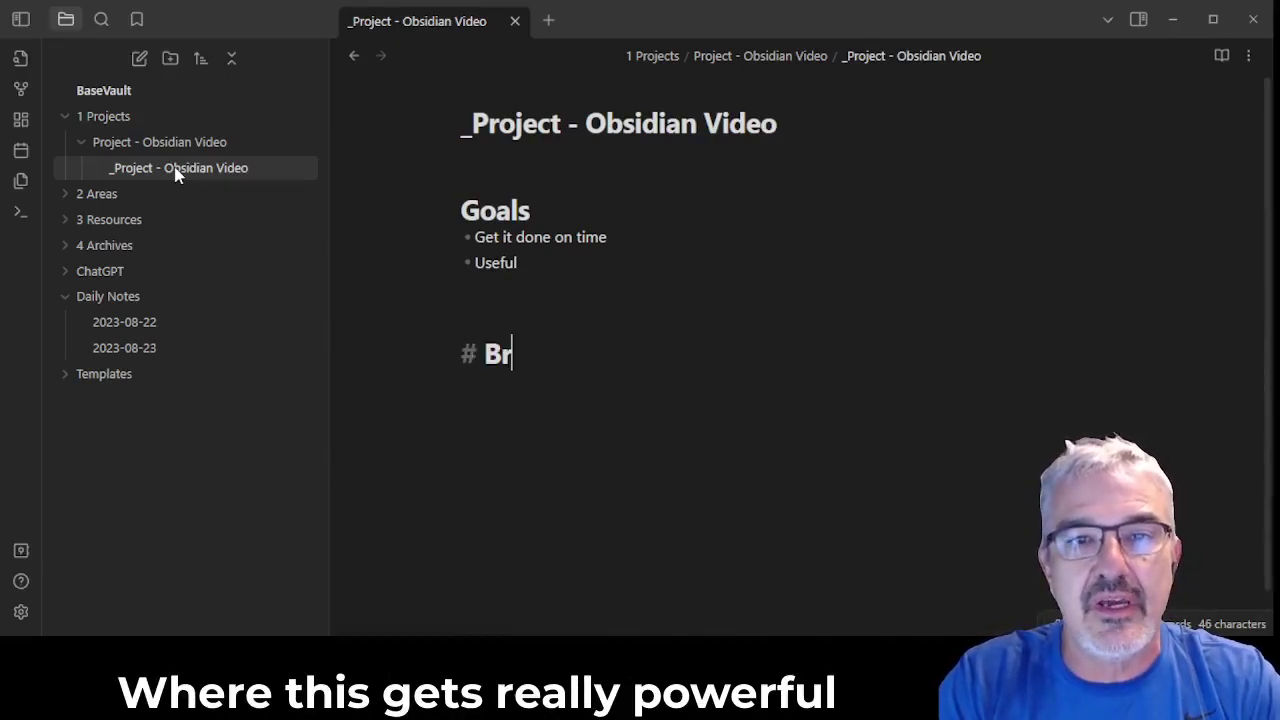
type("anches")
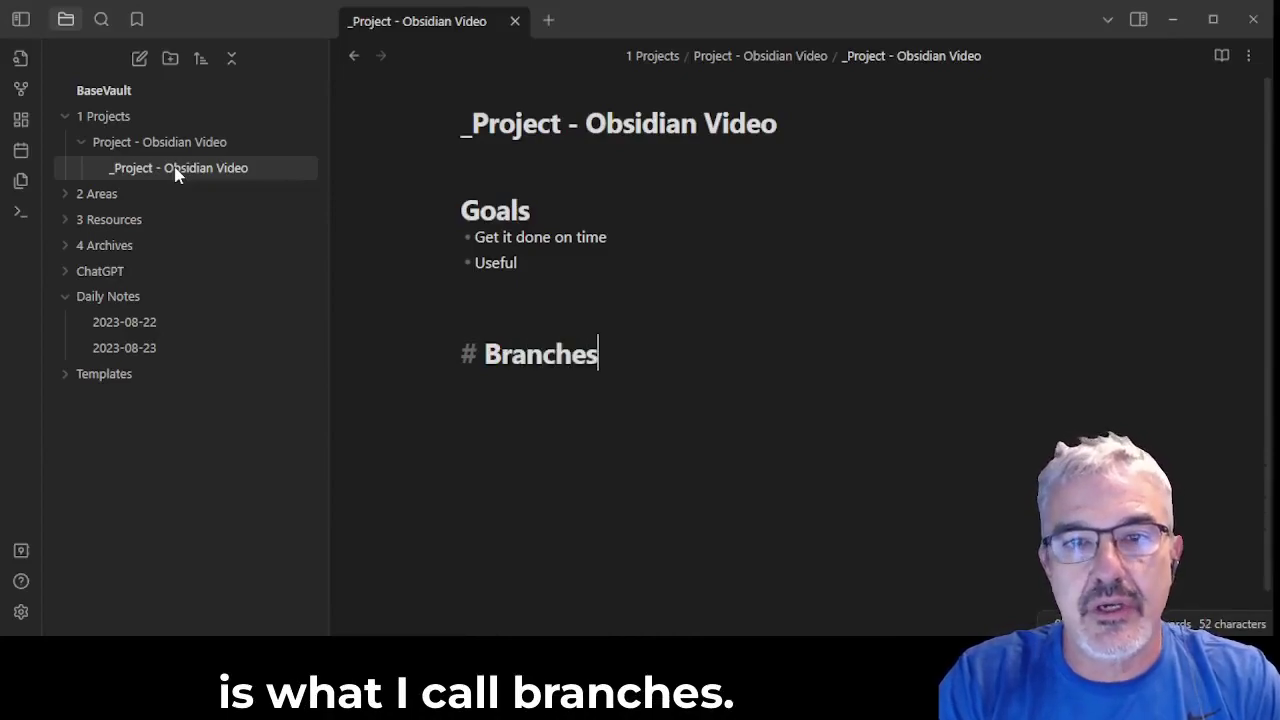
key("Return")
type("-")
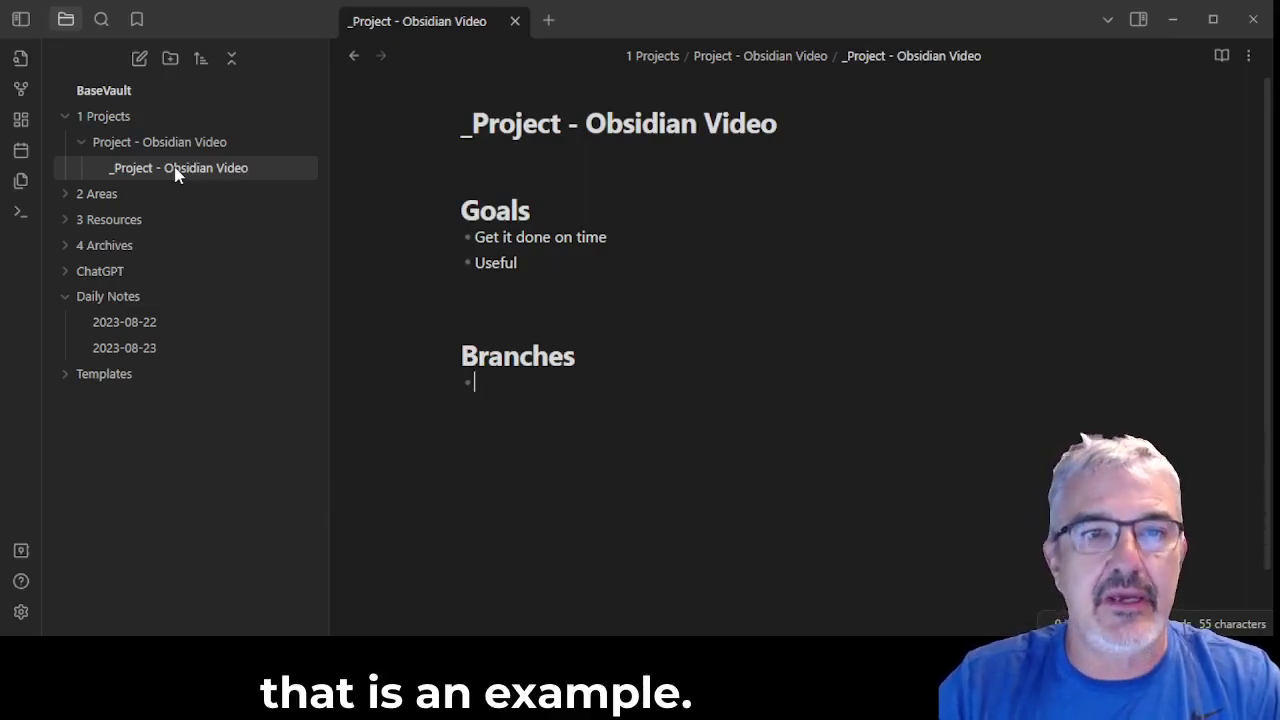
Create a folder named 'Area - Father' inside 2 Areas.
right_click(120, 199)
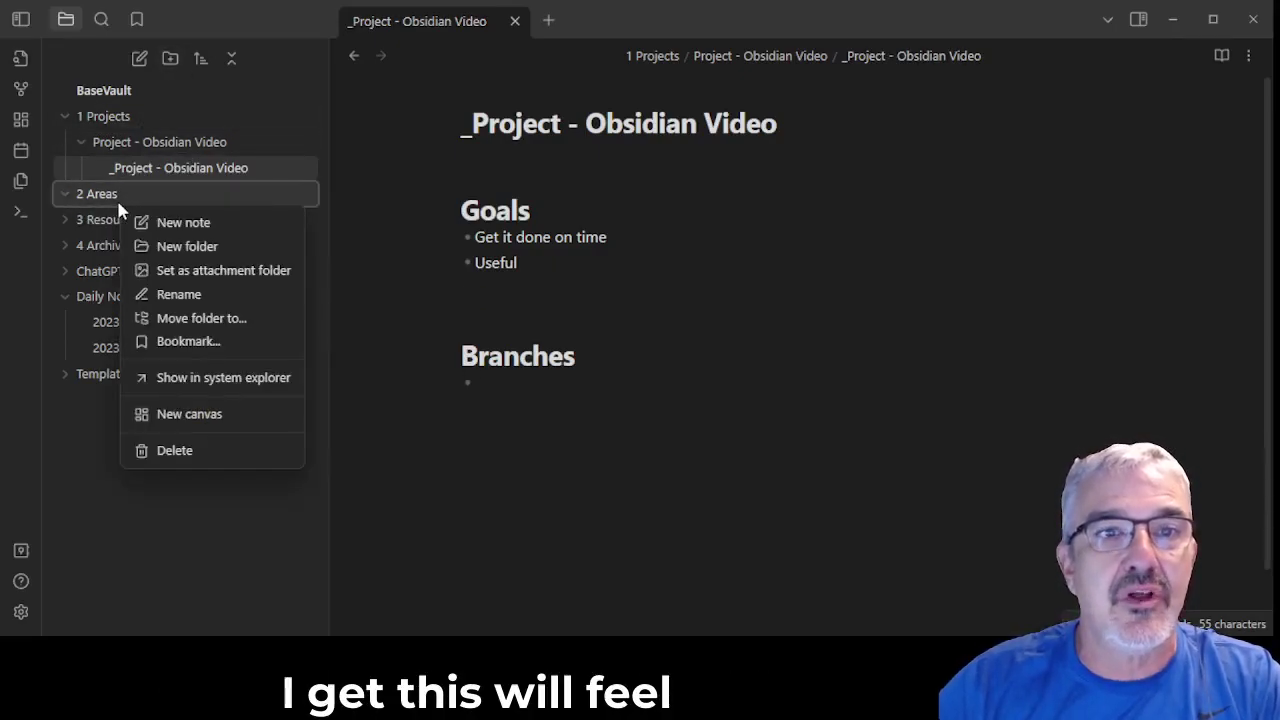
left_click(148, 246)
type("Area")
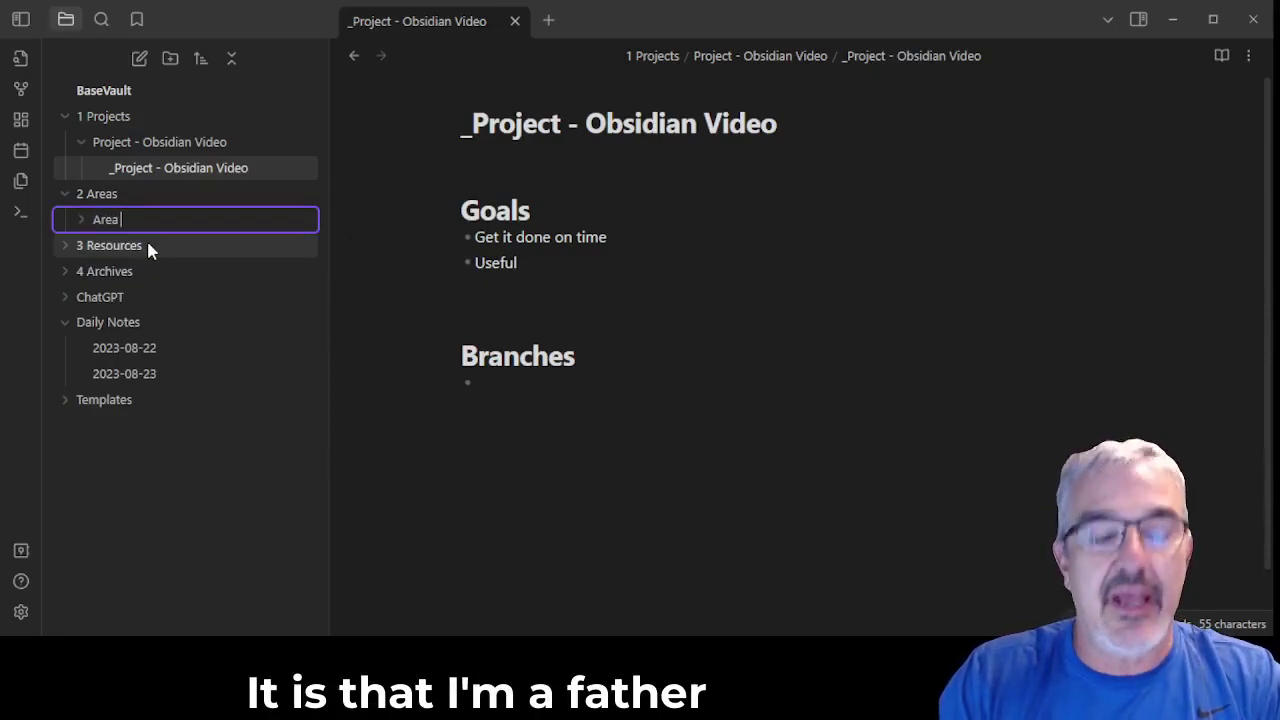
type(" - Father")
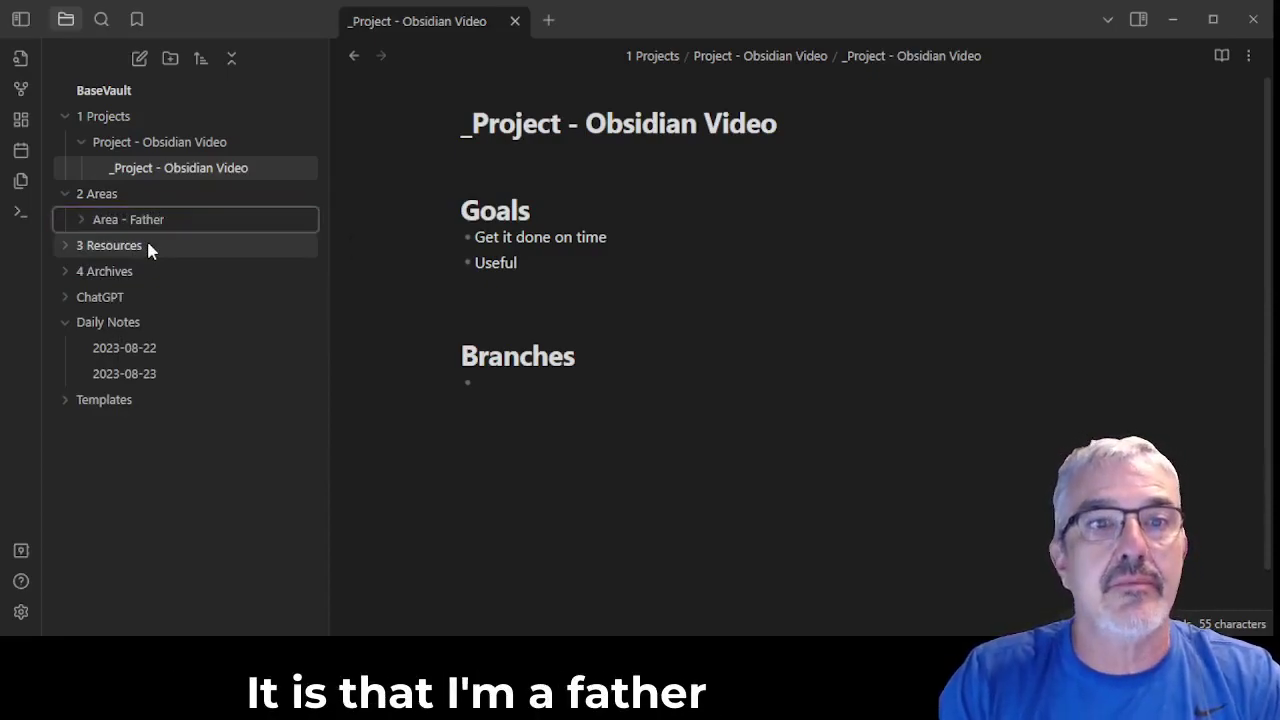
key("Return")
Add a note titled '_Area - Father' inside the Area - Father folder.
right_click(141, 229)
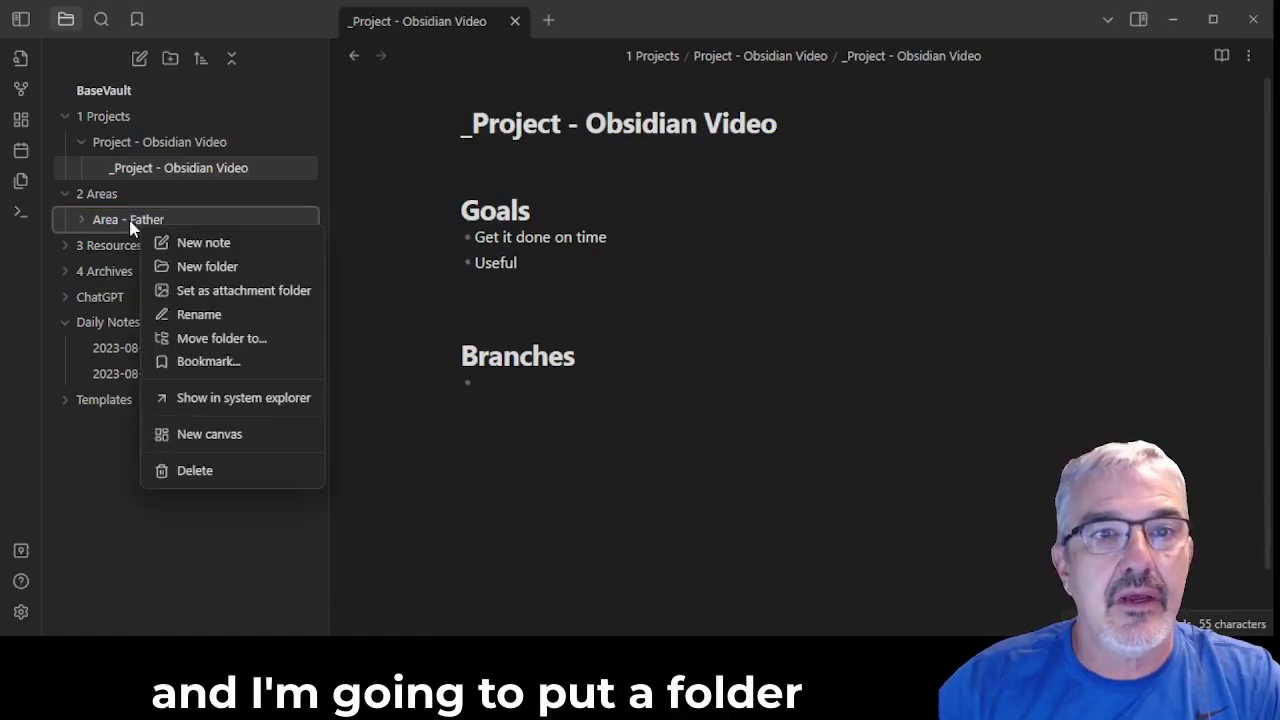
left_click(165, 242)
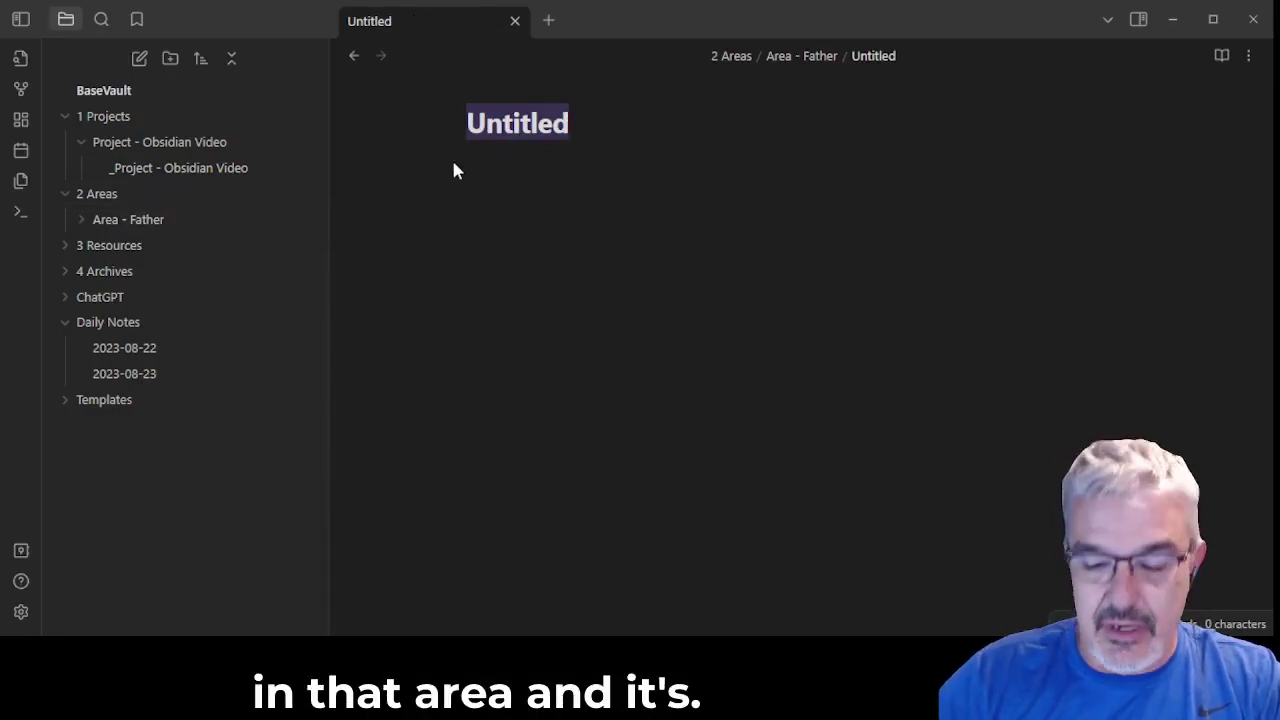
type("_AREA")
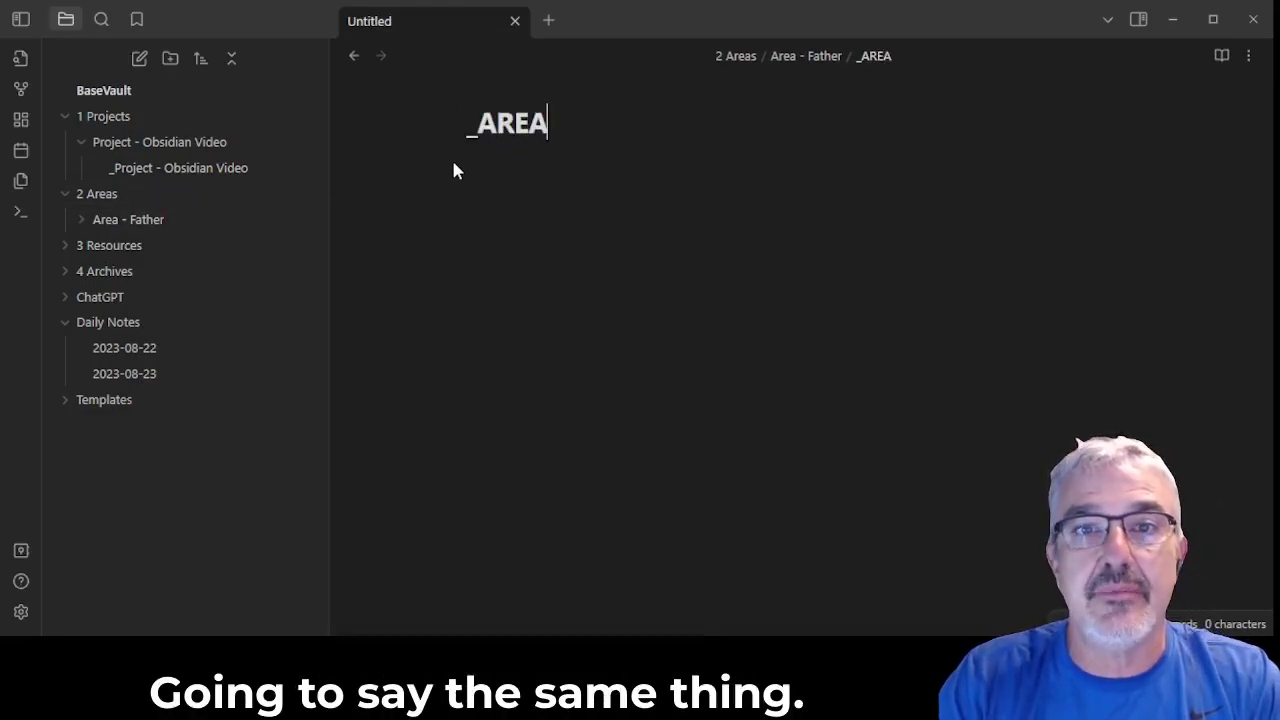
key("BackSpace")
key("BackSpace")
key("BackSpace")
type("rea - F")
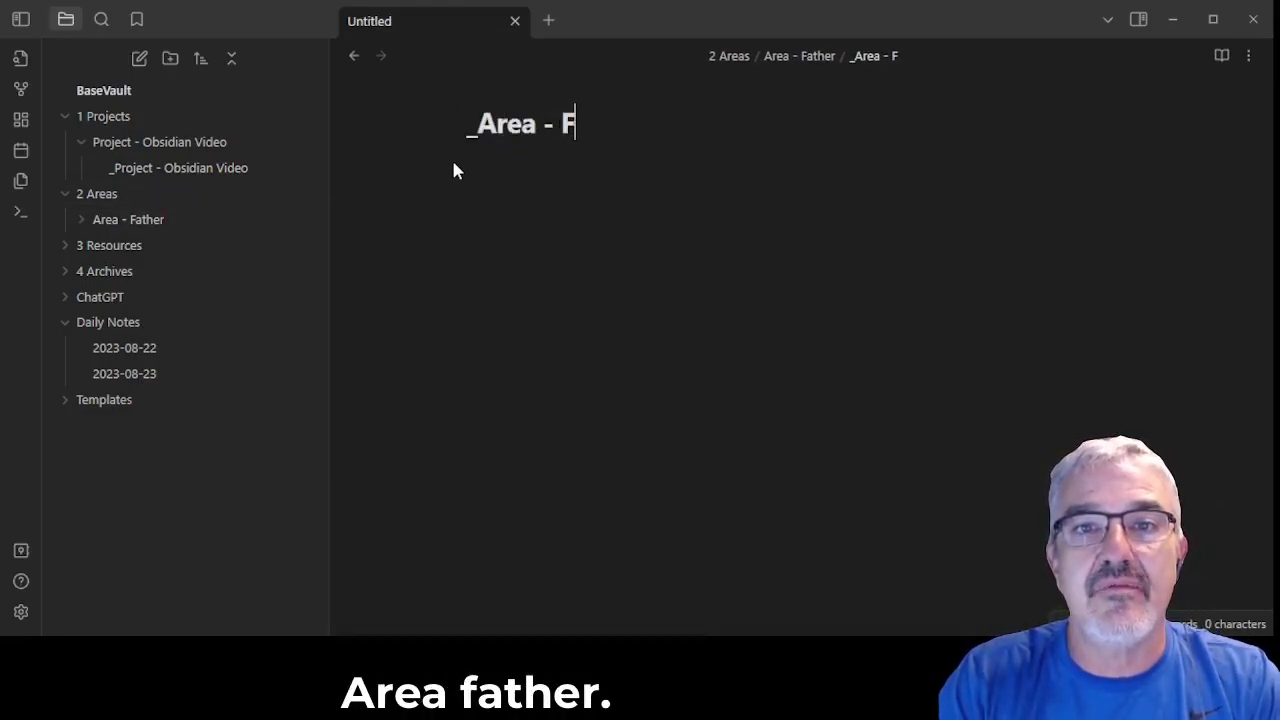
type("ather")
key("Return")
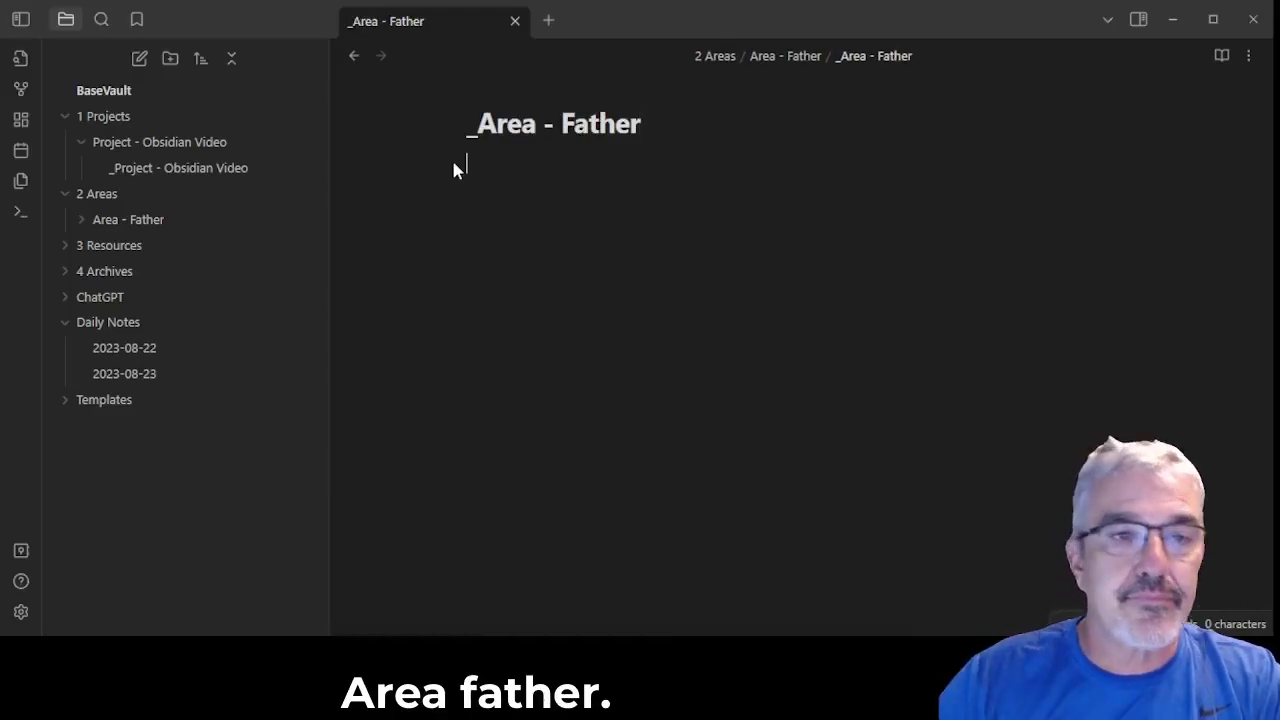
Expand Area - Father, open the '_Area - Father' note, and place the cursor in its body.
left_click(83, 221)
left_click(126, 250)
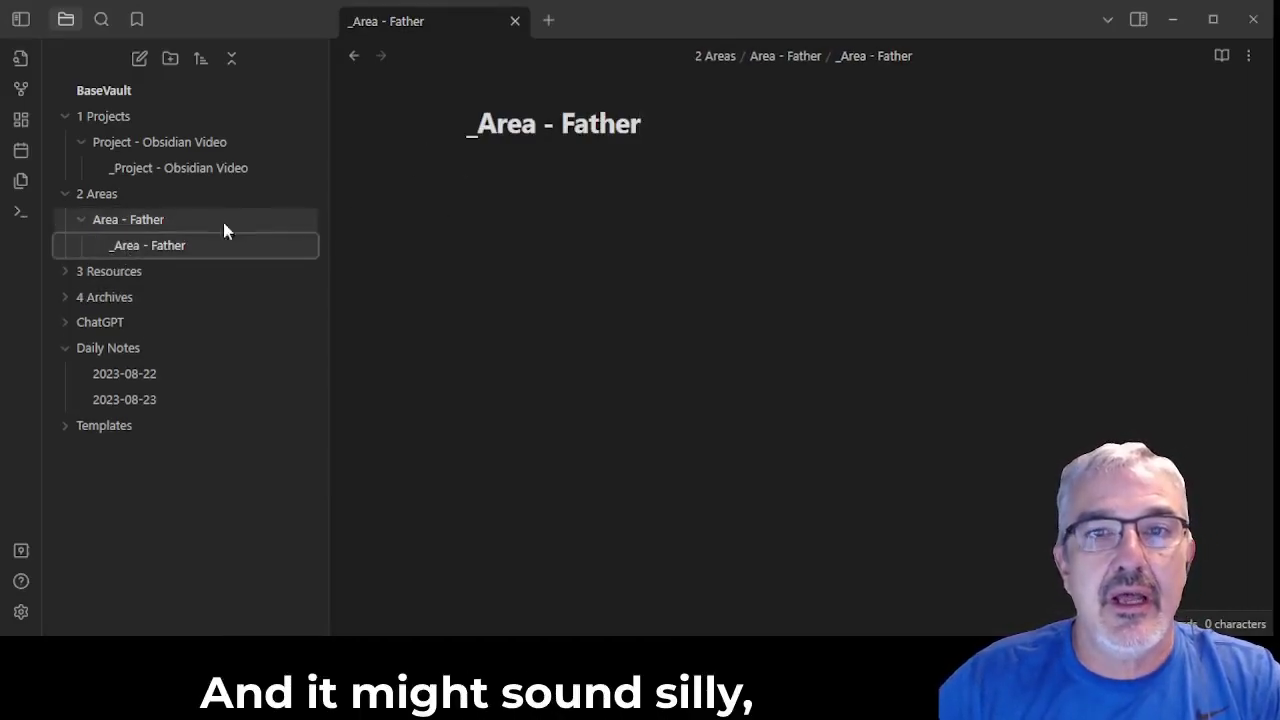
left_click(611, 177)
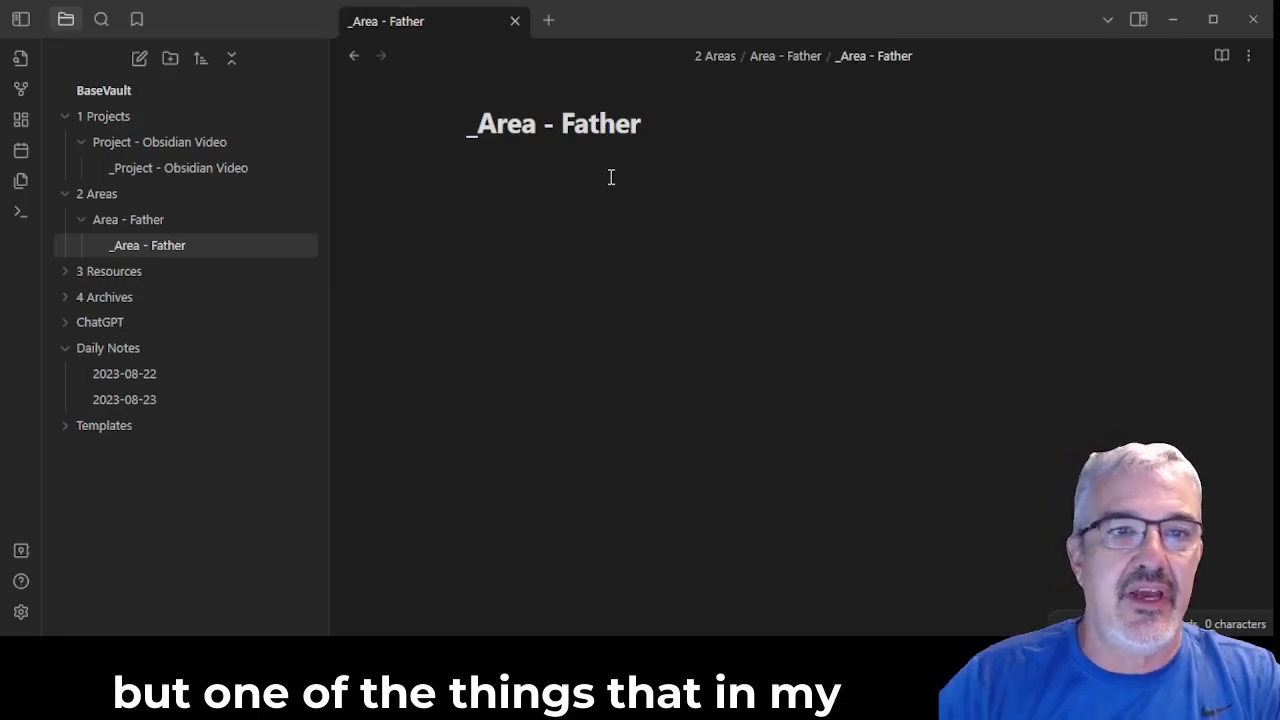